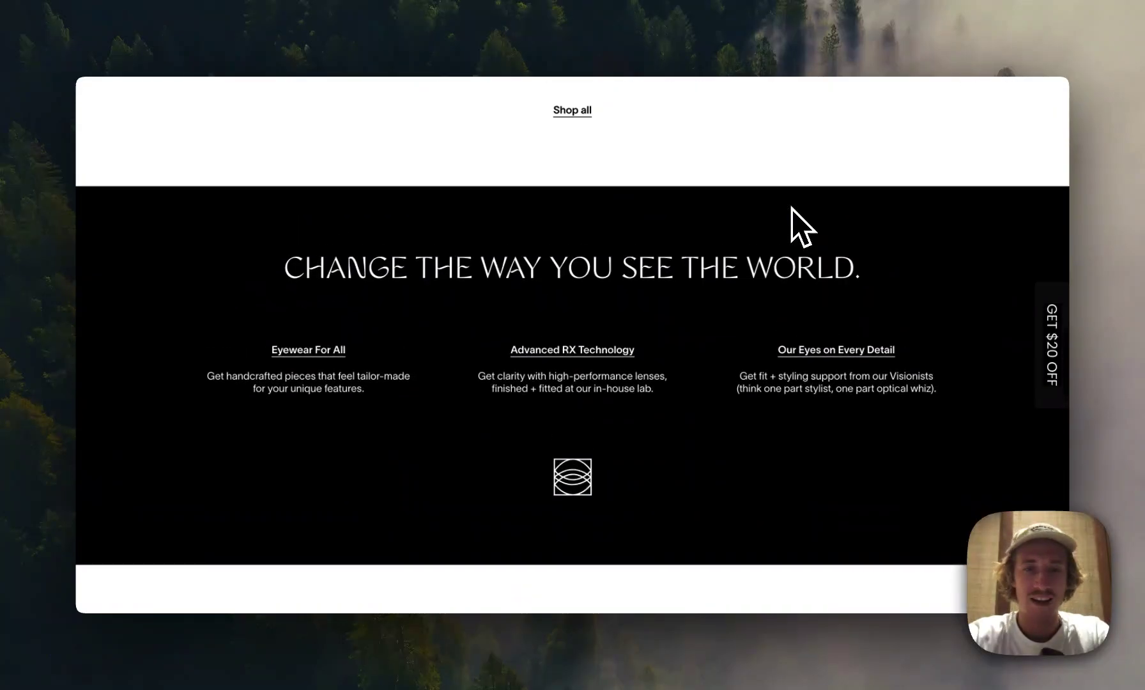
Scroll the Visionist home page past New Arrivals to the Shop by Brand logo grid.
{"action": "scroll", "coordinate": [792, 217], "scroll_direction": "up", "scroll_amount": 8}
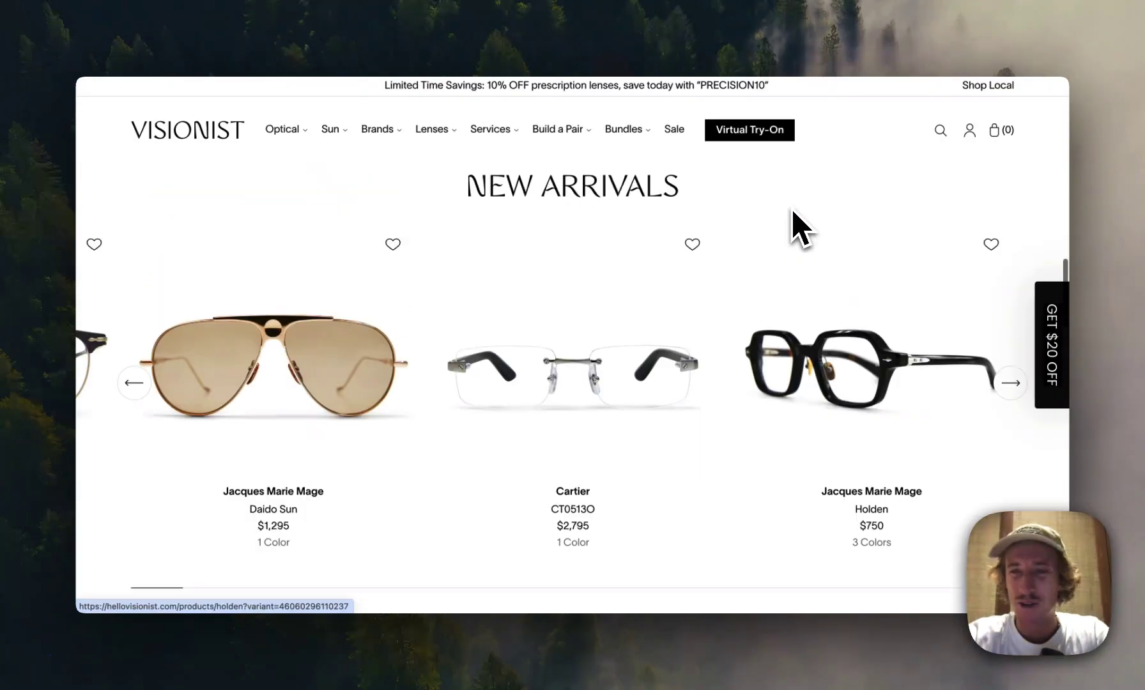
{"action": "scroll", "coordinate": [792, 218], "scroll_direction": "down", "scroll_amount": 4}
{"action": "scroll", "coordinate": [792, 231], "scroll_direction": "down", "scroll_amount": 10}
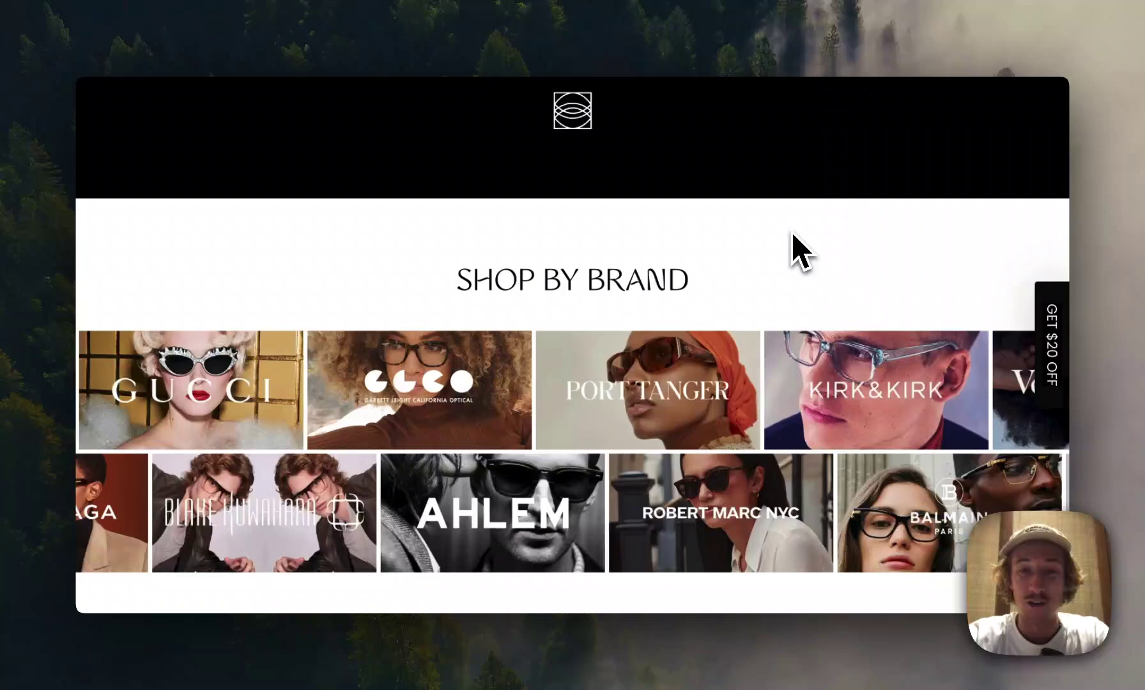
{"action": "scroll", "coordinate": [792, 245], "scroll_direction": "down", "scroll_amount": 1}
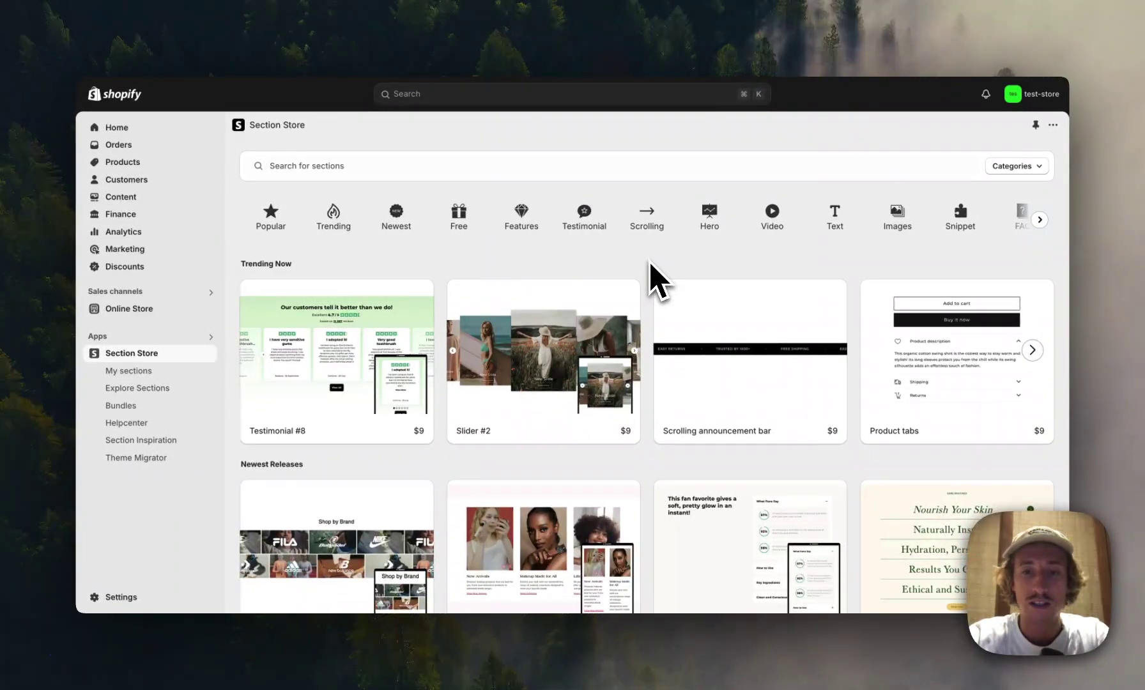
Preview the Scrolling collections section, then list the sections you own under My sections.
{"action": "scroll", "coordinate": [651, 264], "scroll_direction": "down", "scroll_amount": 4}
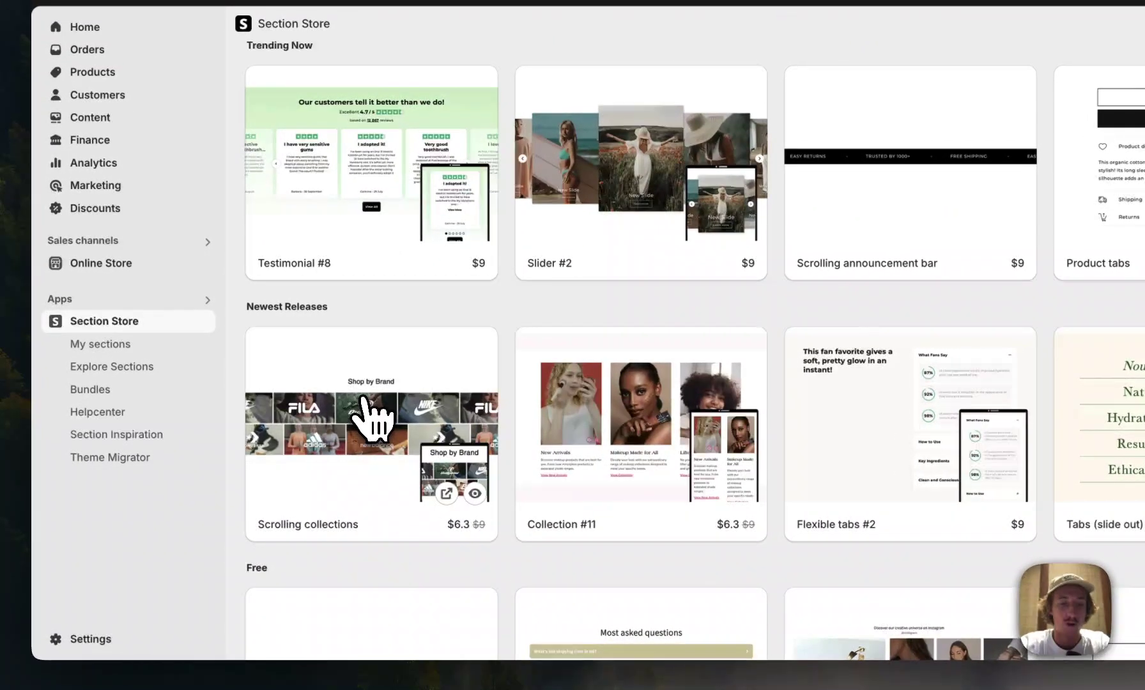
{"action": "left_click", "coordinate": [336, 425]}
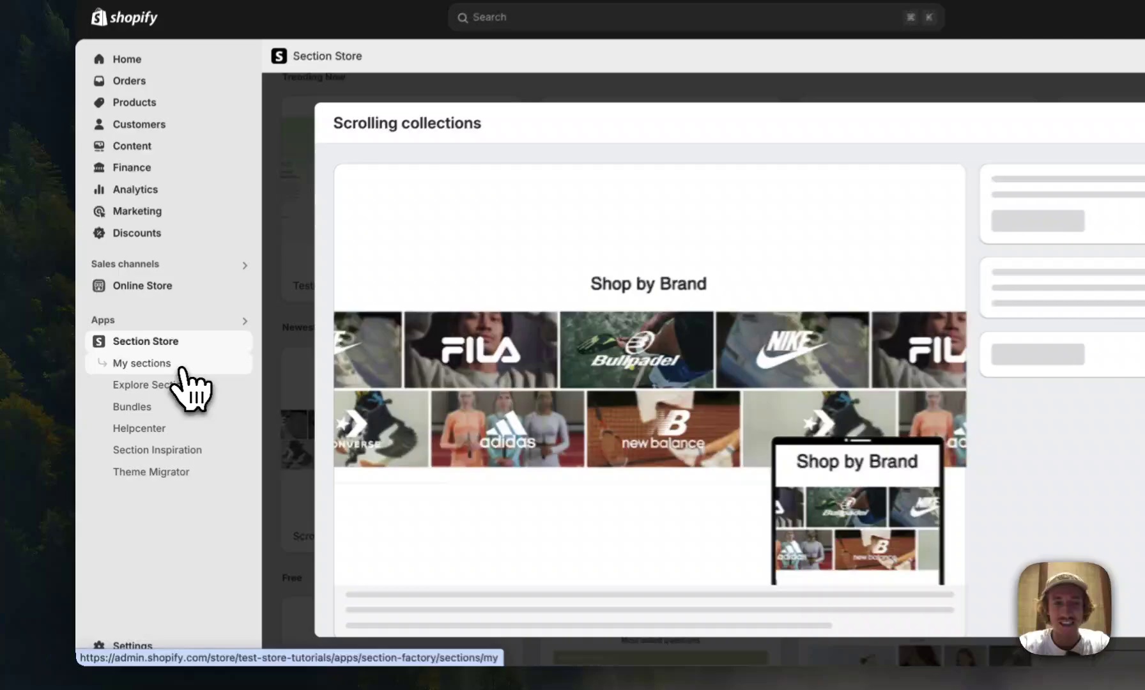
{"action": "left_click", "coordinate": [159, 374]}
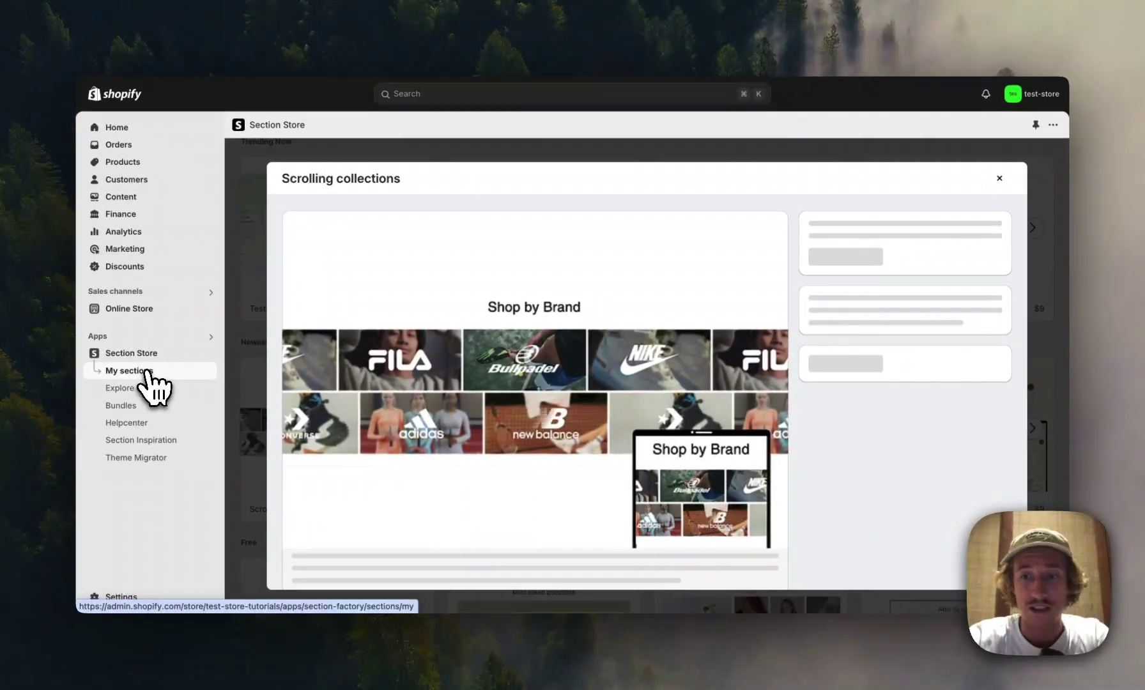
Customize the owned sections in the live Gater-Full-Store theme's editor.
{"action": "left_click", "coordinate": [148, 374]}
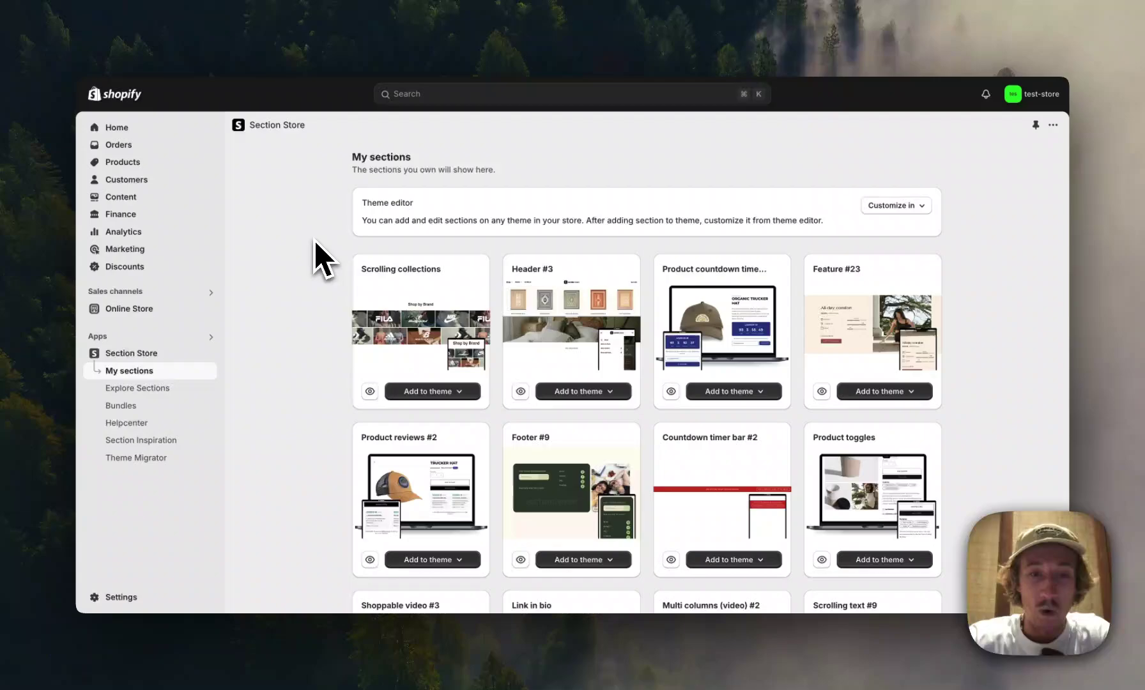
{"action": "scroll", "coordinate": [314, 241], "scroll_direction": "down", "scroll_amount": 1}
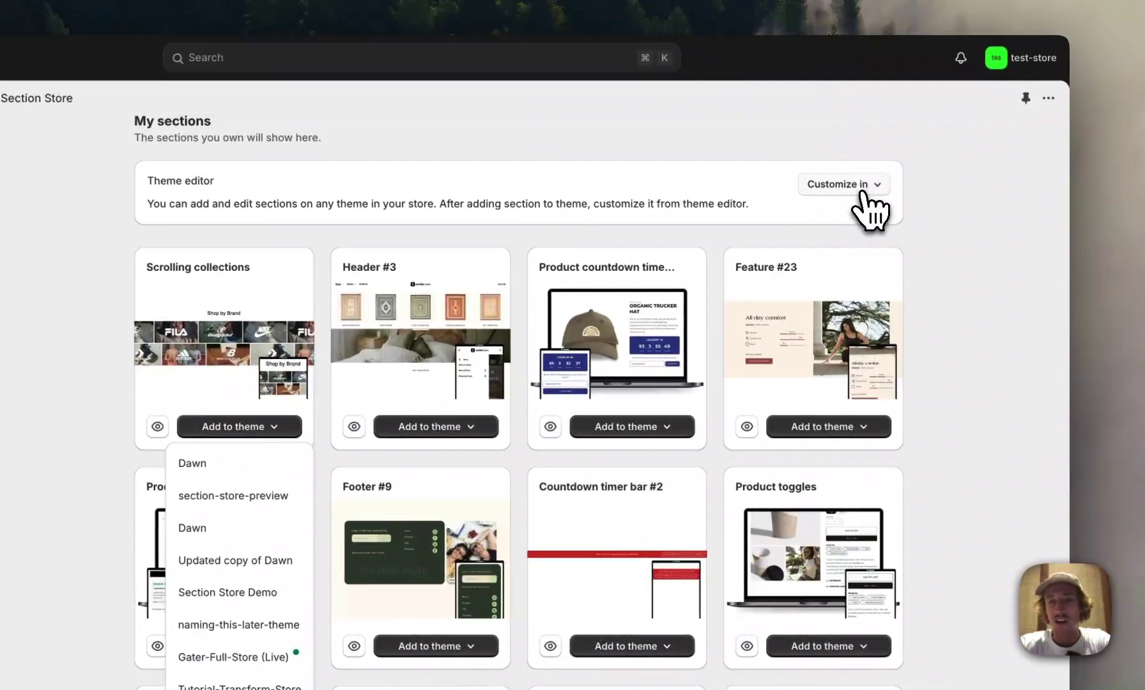
{"action": "left_click", "coordinate": [869, 189]}
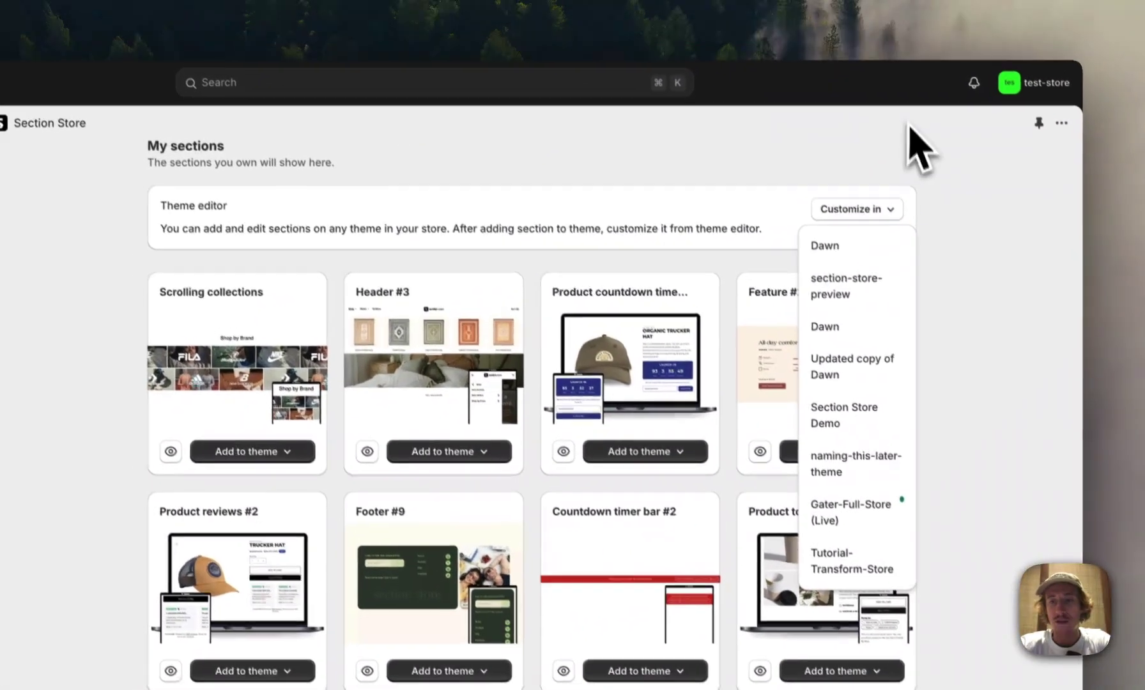
{"action": "left_click", "coordinate": [885, 124]}
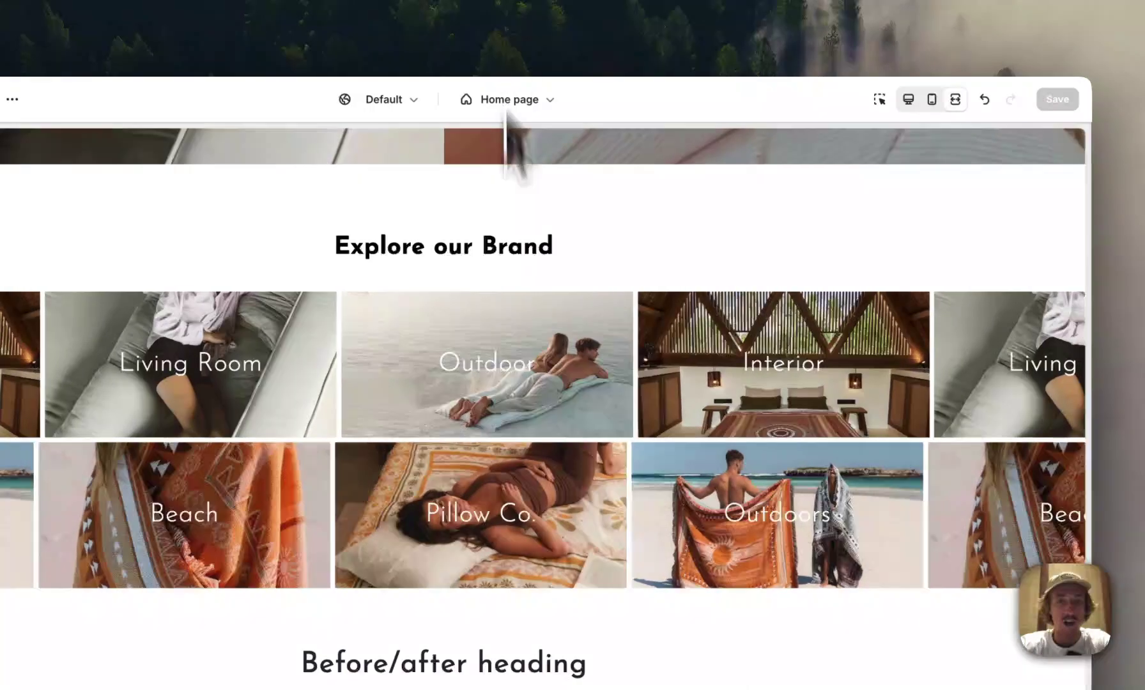
Exit full-screen preview and return to the Home page section list, closing the add-section picker unused.
{"action": "scroll", "coordinate": [524, 428], "scroll_direction": "up", "scroll_amount": 2}
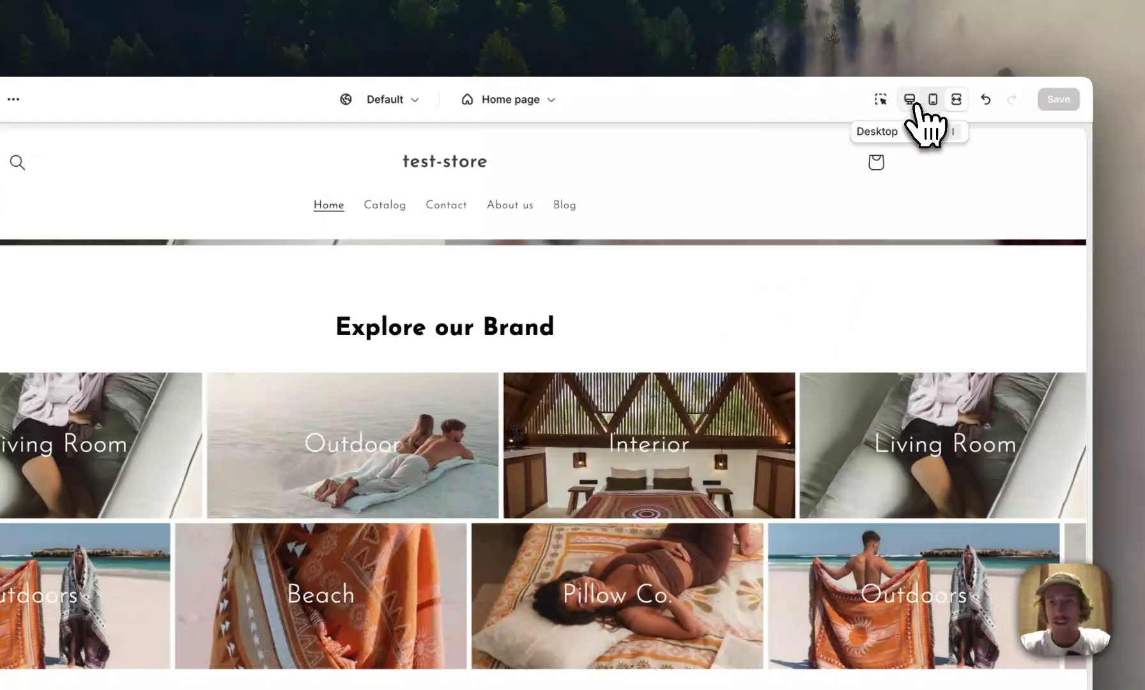
{"action": "left_click", "coordinate": [912, 102]}
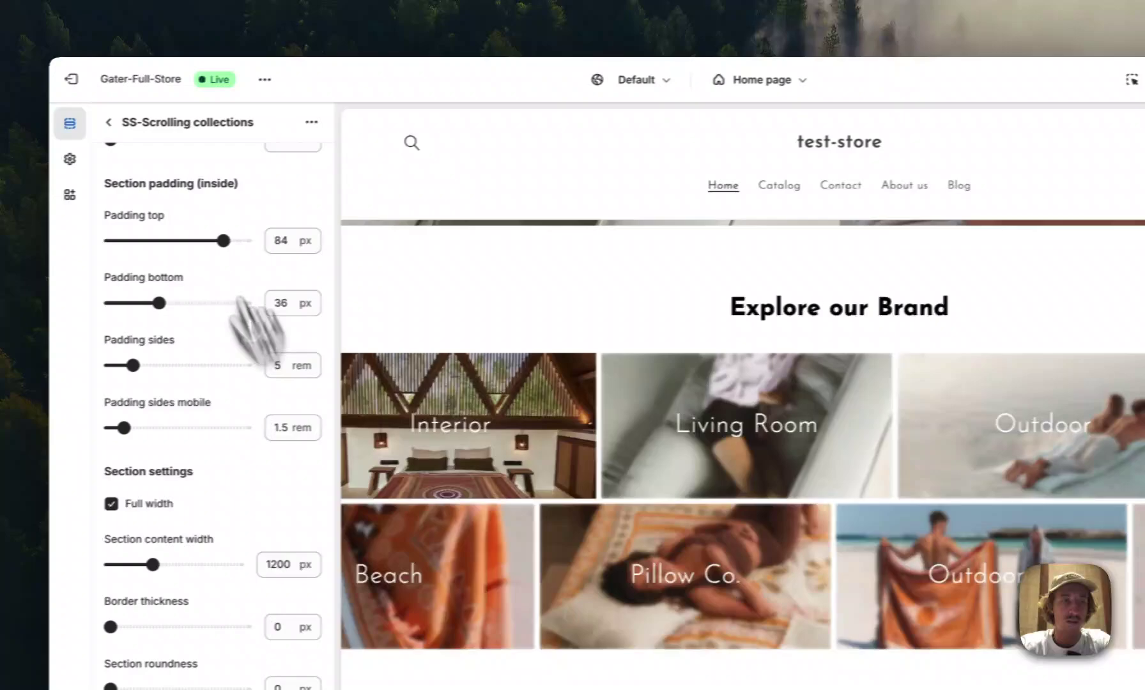
{"action": "left_click", "coordinate": [141, 120]}
{"action": "mouse_move", "coordinate": [247, 485]}
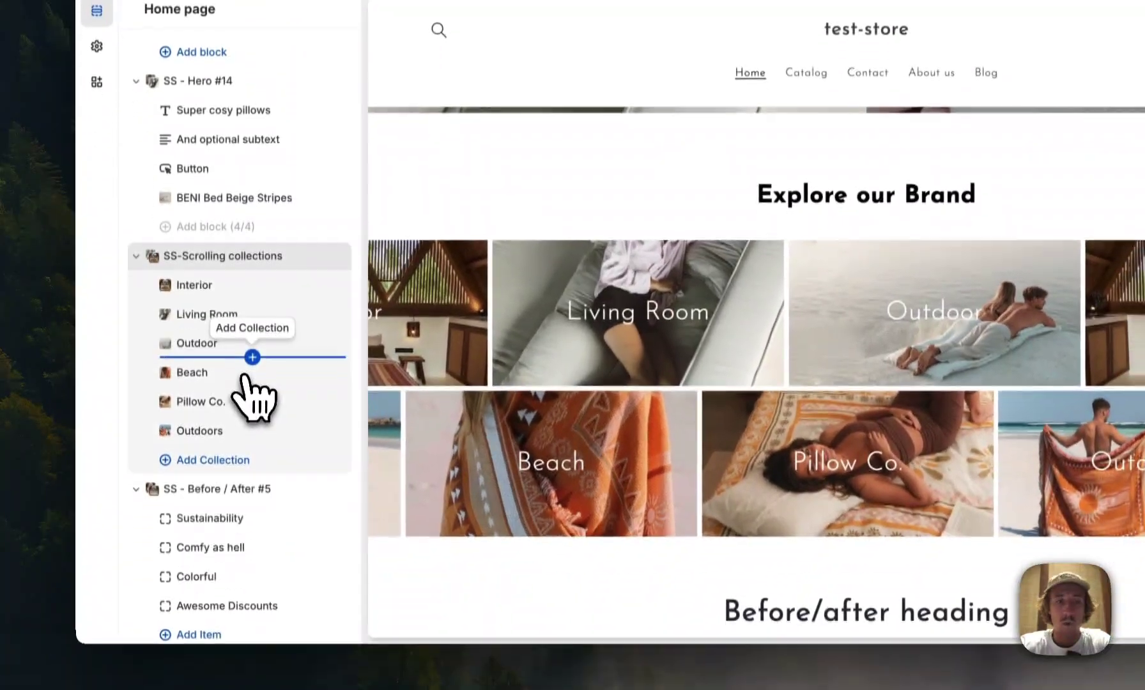
{"action": "scroll", "coordinate": [254, 384], "scroll_direction": "down", "scroll_amount": 15}
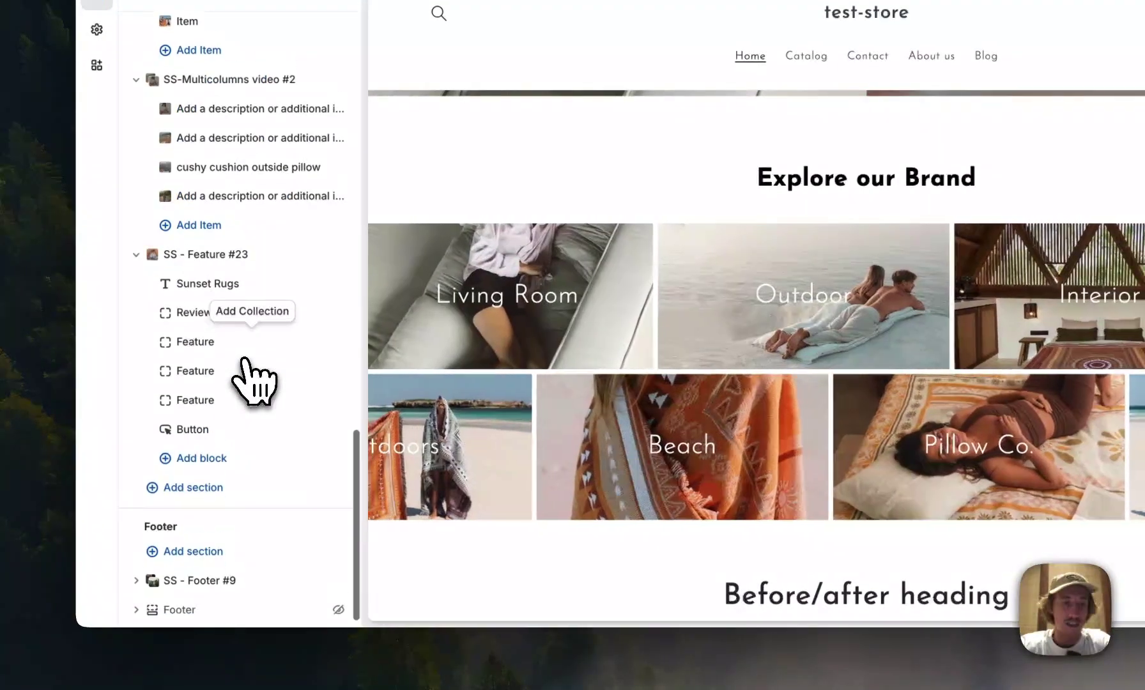
{"action": "left_click", "coordinate": [203, 481]}
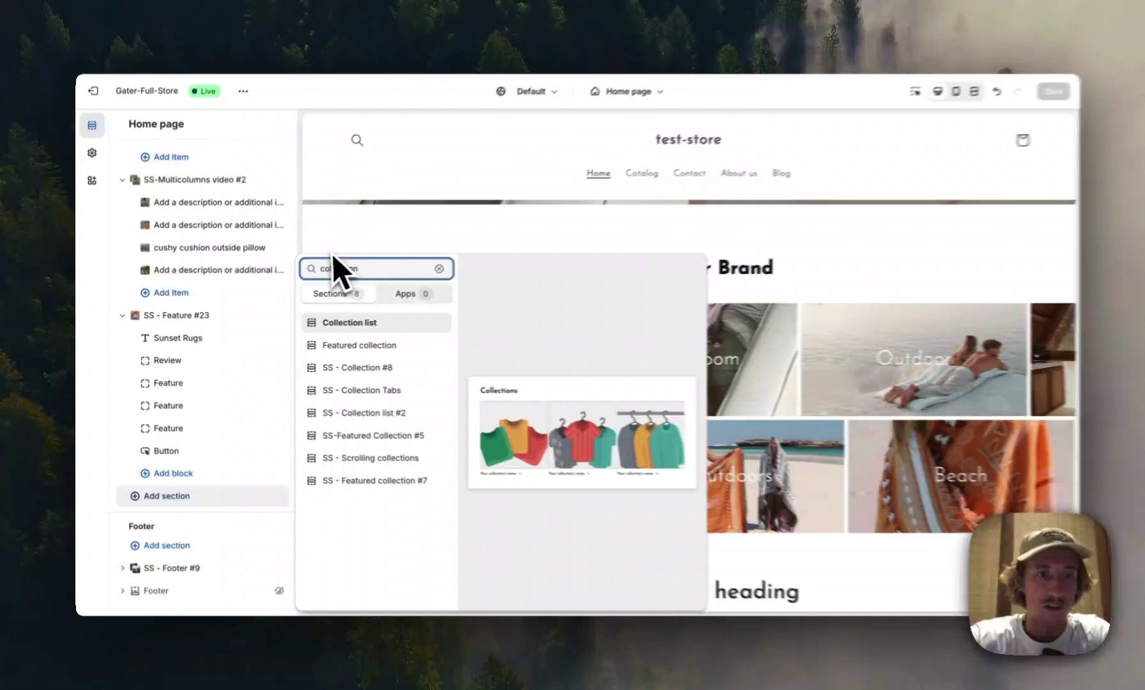
{"action": "left_click", "coordinate": [299, 225]}
Open the SS-Scrolling collections section's settings from the Home page section list.
{"action": "scroll", "coordinate": [234, 483], "scroll_direction": "up", "scroll_amount": 10}
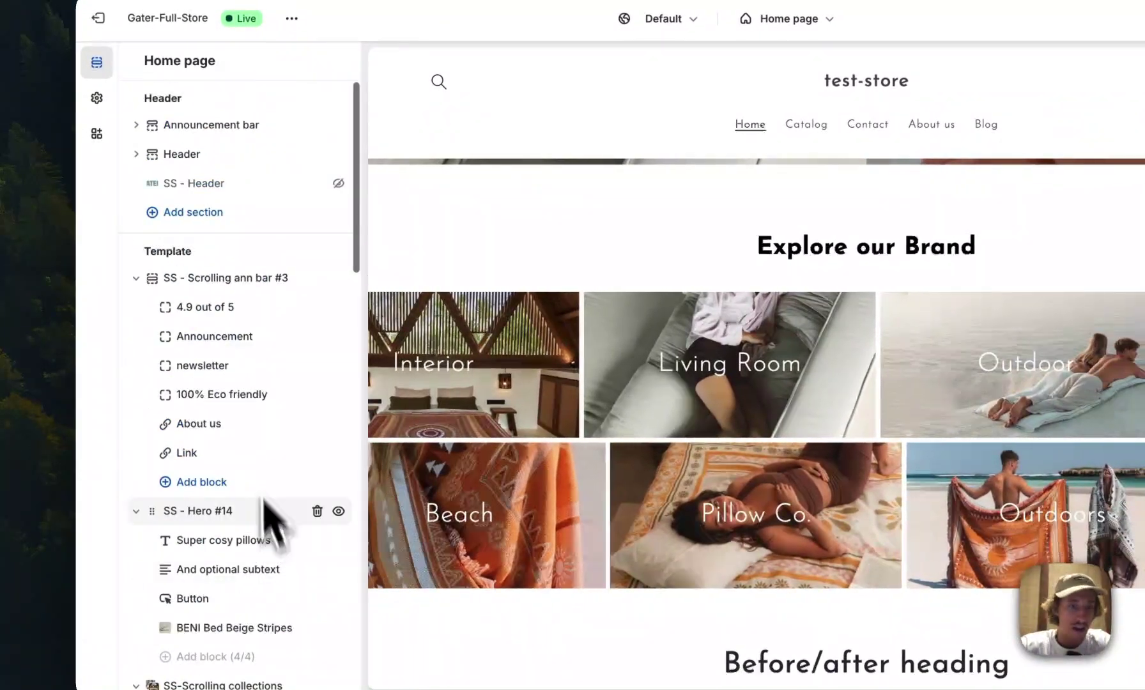
{"action": "scroll", "coordinate": [255, 448], "scroll_direction": "down", "scroll_amount": 5}
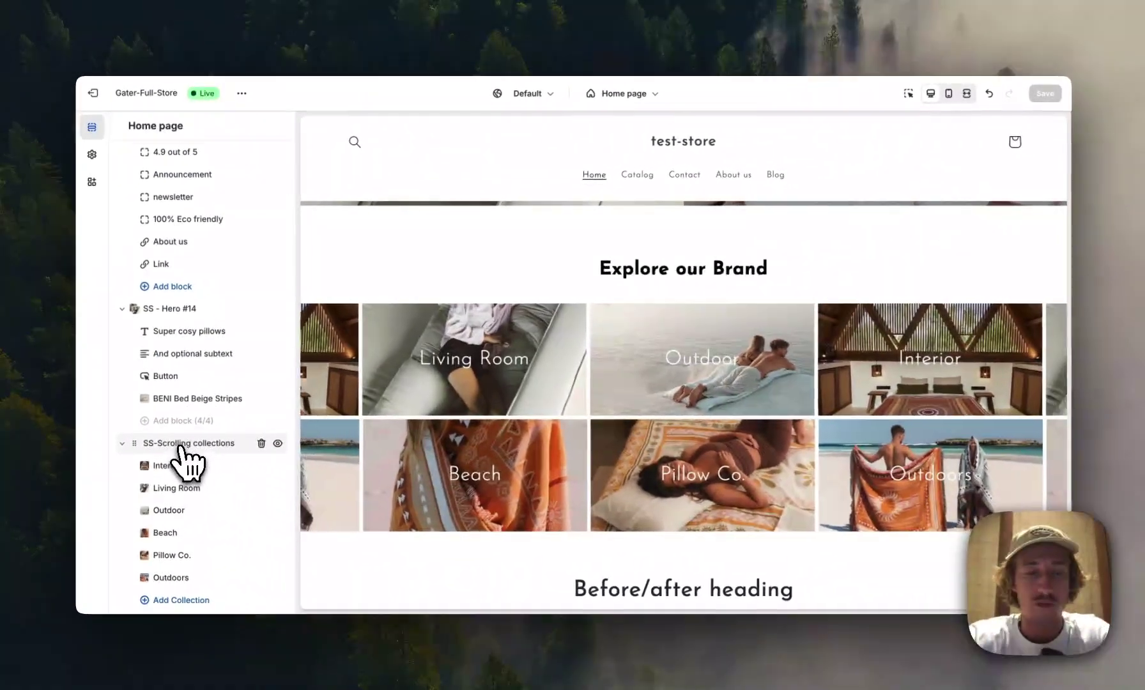
{"action": "scroll", "coordinate": [182, 455], "scroll_direction": "down", "scroll_amount": 2}
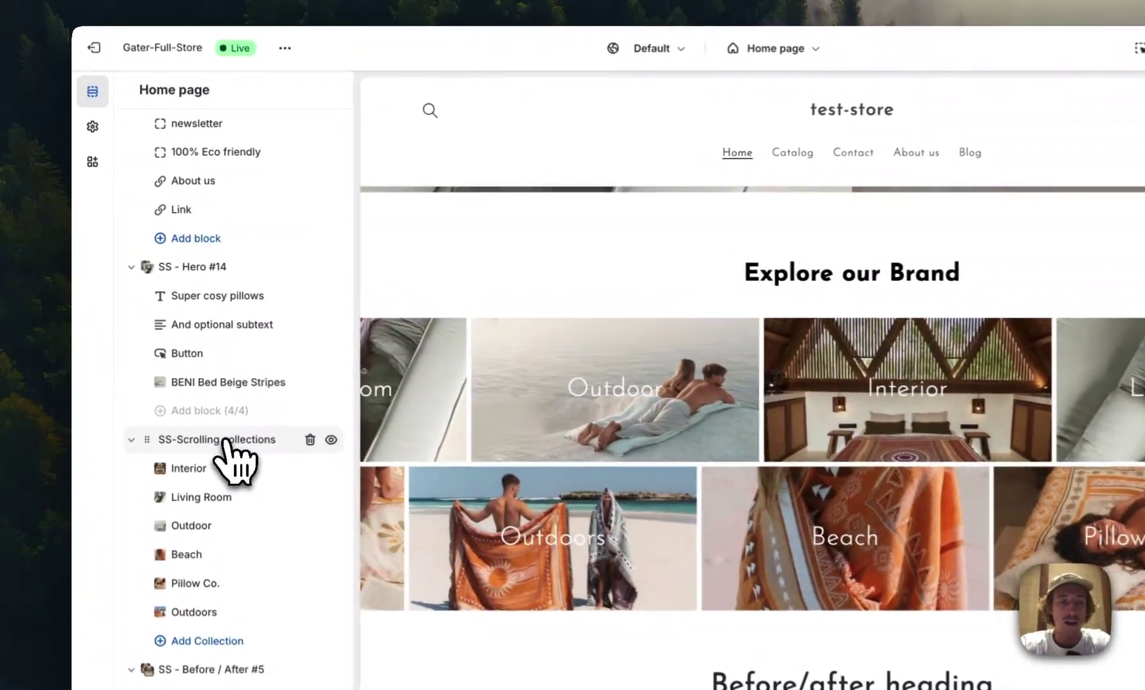
{"action": "left_click", "coordinate": [196, 399]}
Drag the Scrolling collections desktop Speed slider from 40 to 88, leaving collections unchanged.
{"action": "left_click", "coordinate": [258, 156]}
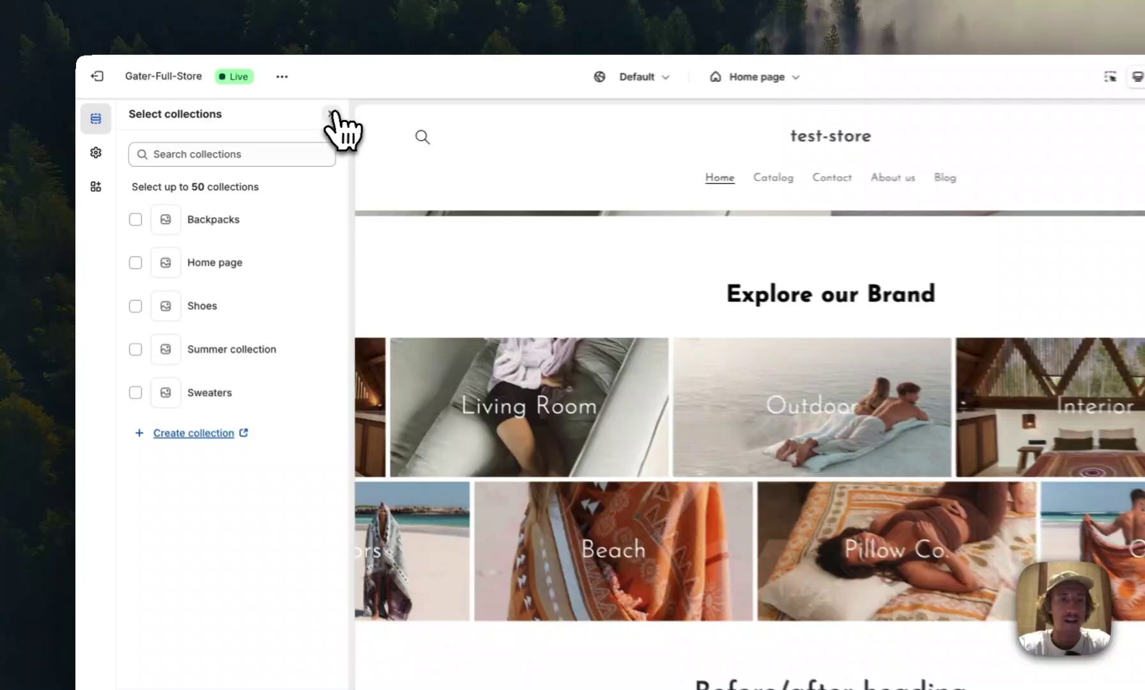
{"action": "left_click", "coordinate": [280, 123]}
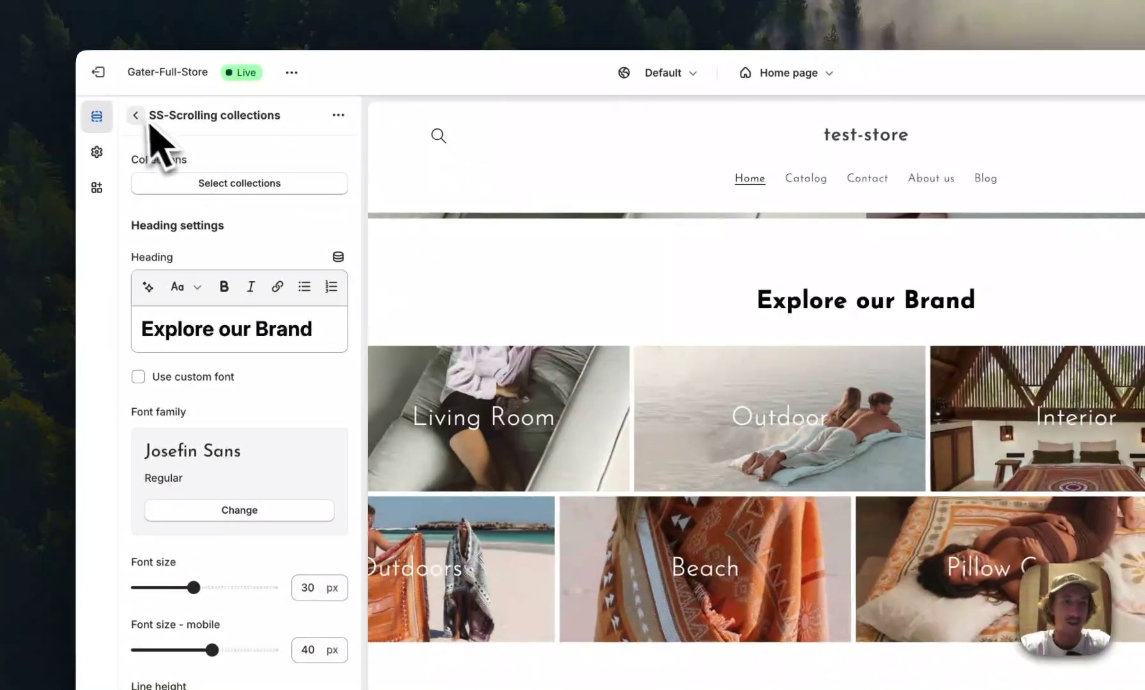
{"action": "scroll", "coordinate": [268, 340], "scroll_direction": "down", "scroll_amount": 5}
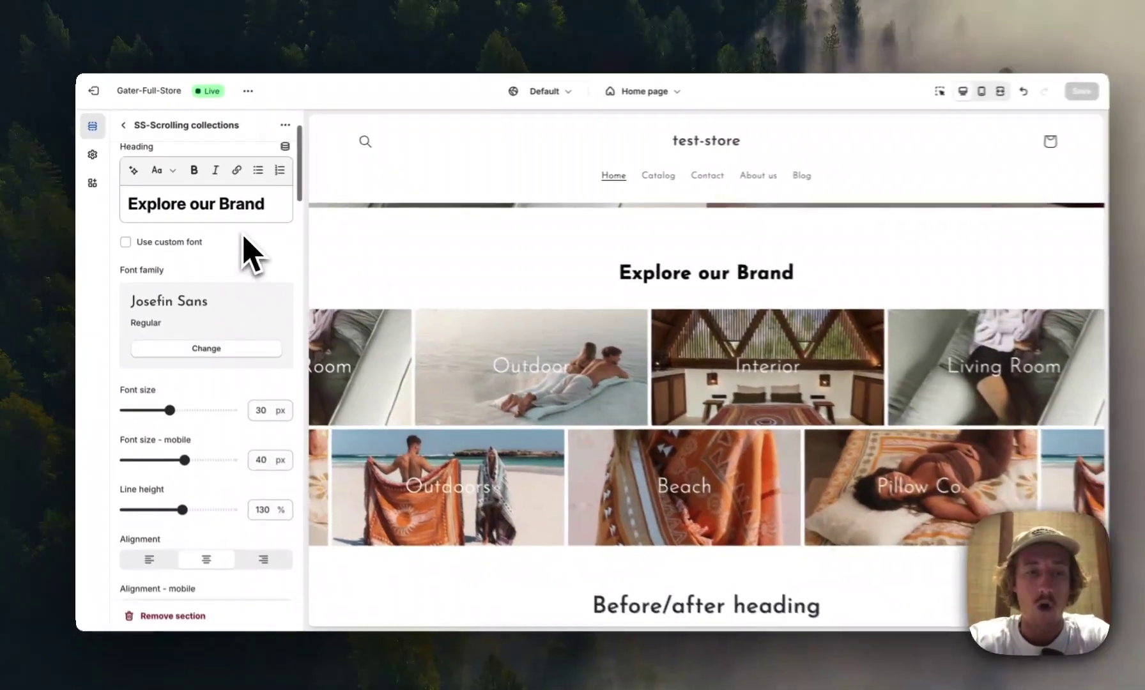
{"action": "scroll", "coordinate": [240, 224], "scroll_direction": "down", "scroll_amount": 5}
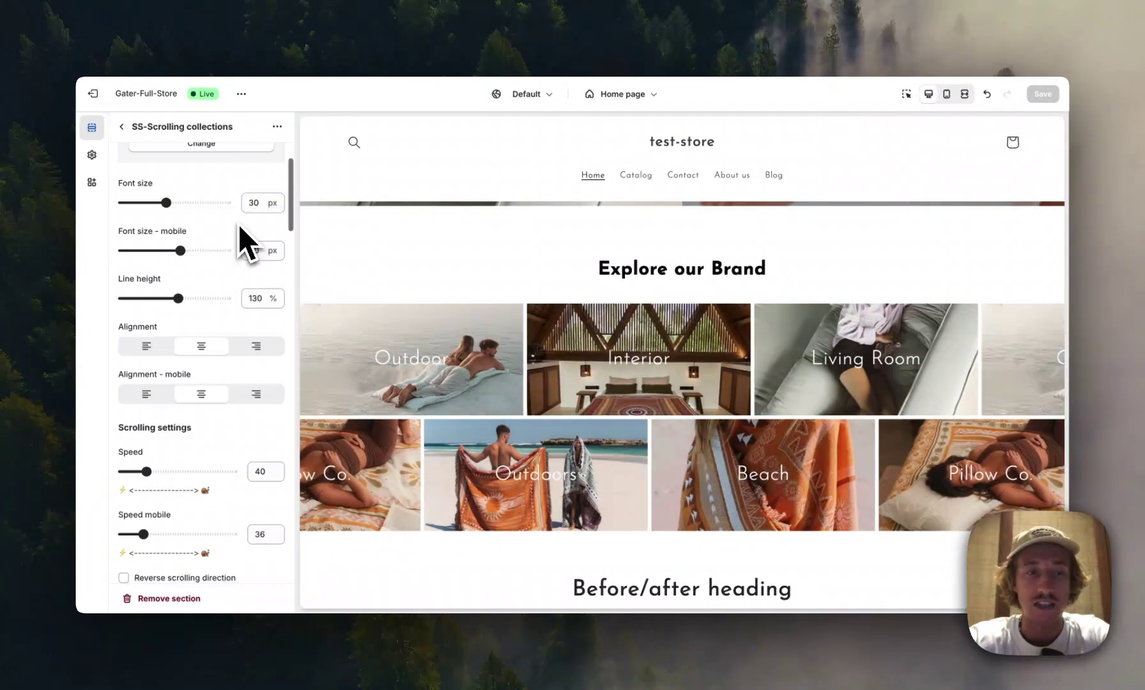
{"action": "scroll", "coordinate": [163, 253], "scroll_direction": "down", "scroll_amount": 5}
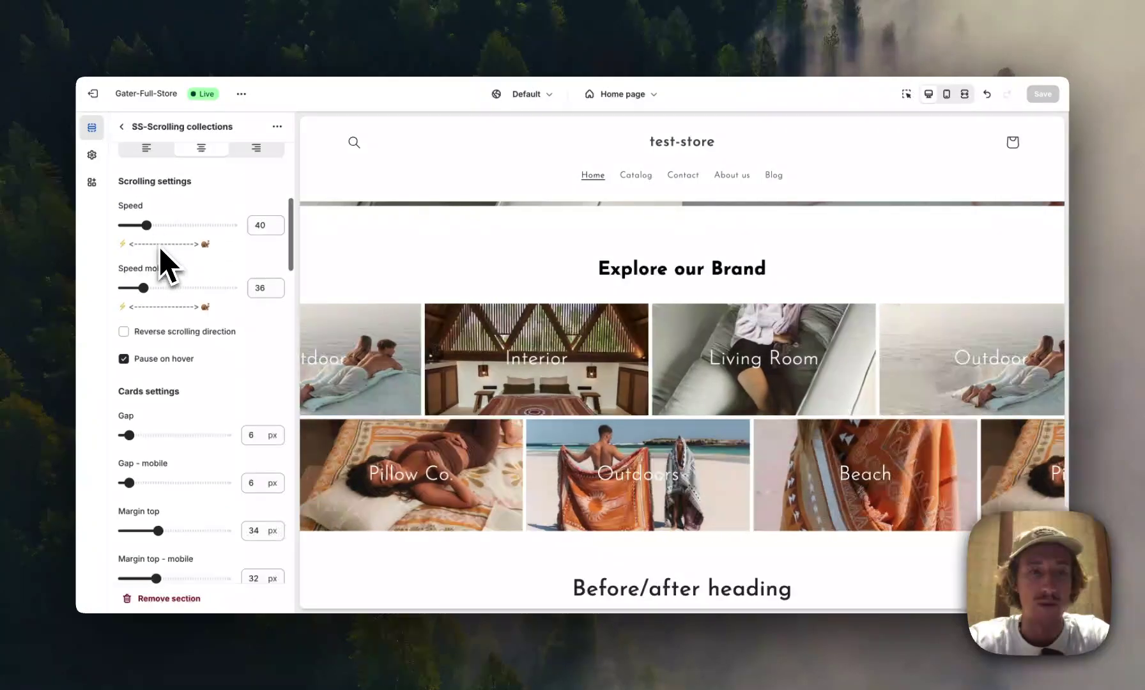
{"action": "left_click_drag", "start_coordinate": [145, 225], "coordinate": [180, 228]}
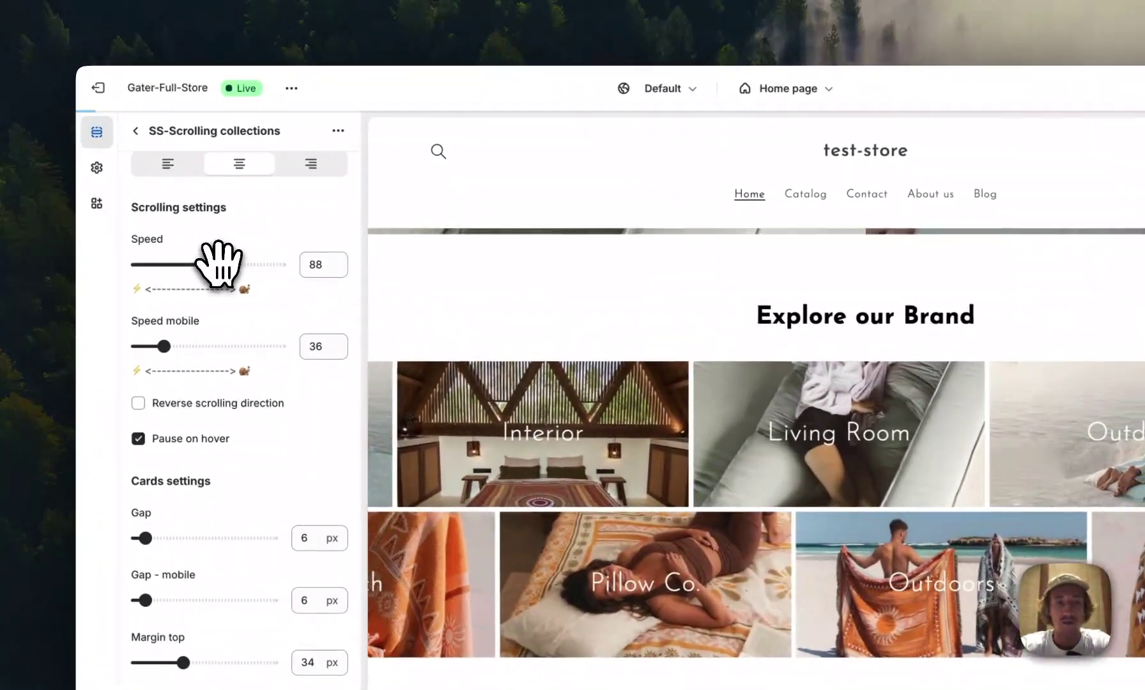
{"action": "scroll", "coordinate": [217, 262], "scroll_direction": "down", "scroll_amount": 10}
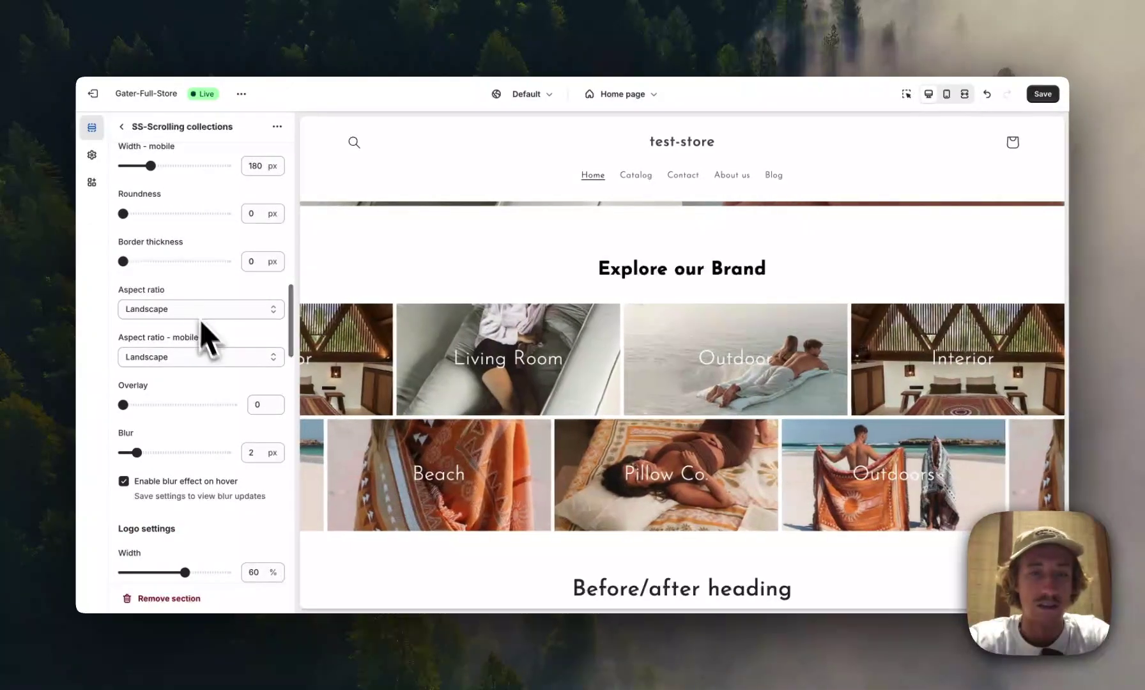
{"action": "scroll", "coordinate": [236, 320], "scroll_direction": "down", "scroll_amount": 6}
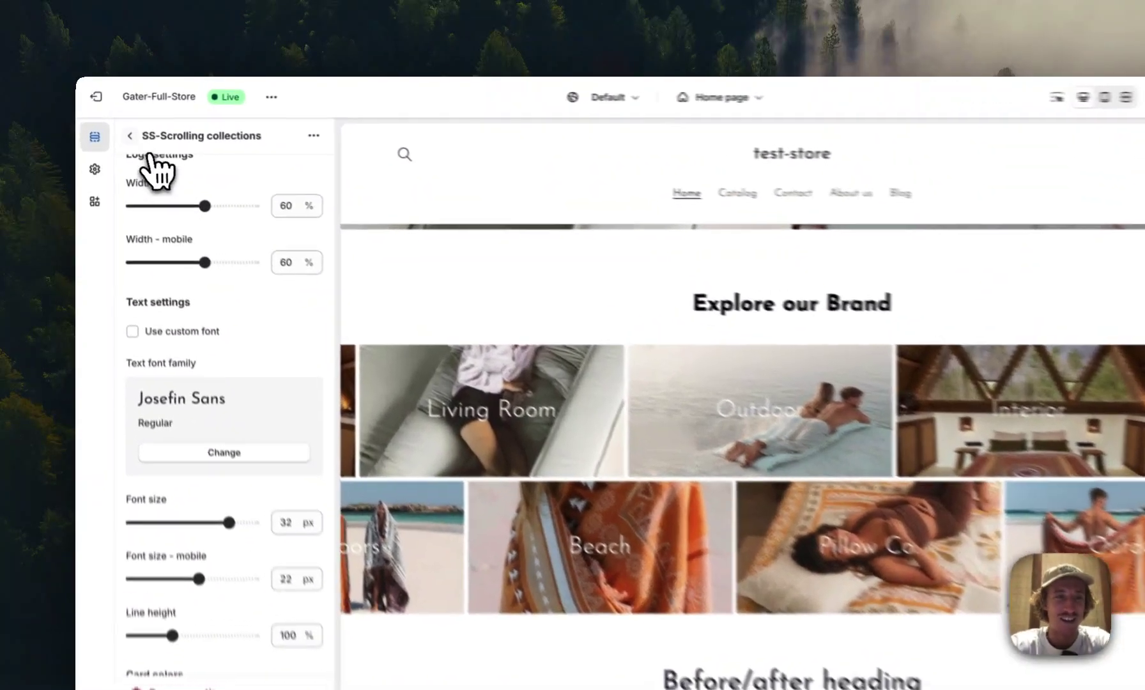
Set the Interior block's Logo to the toppng Nike logo image.
{"action": "left_click", "coordinate": [121, 127]}
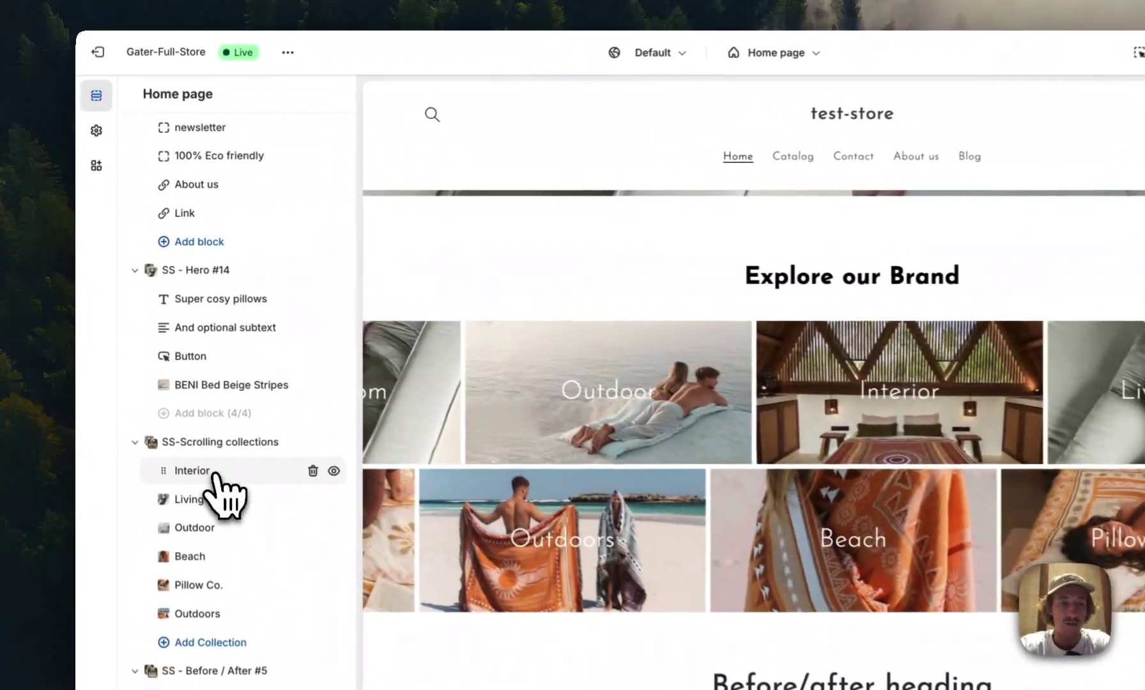
{"action": "left_click", "coordinate": [182, 422]}
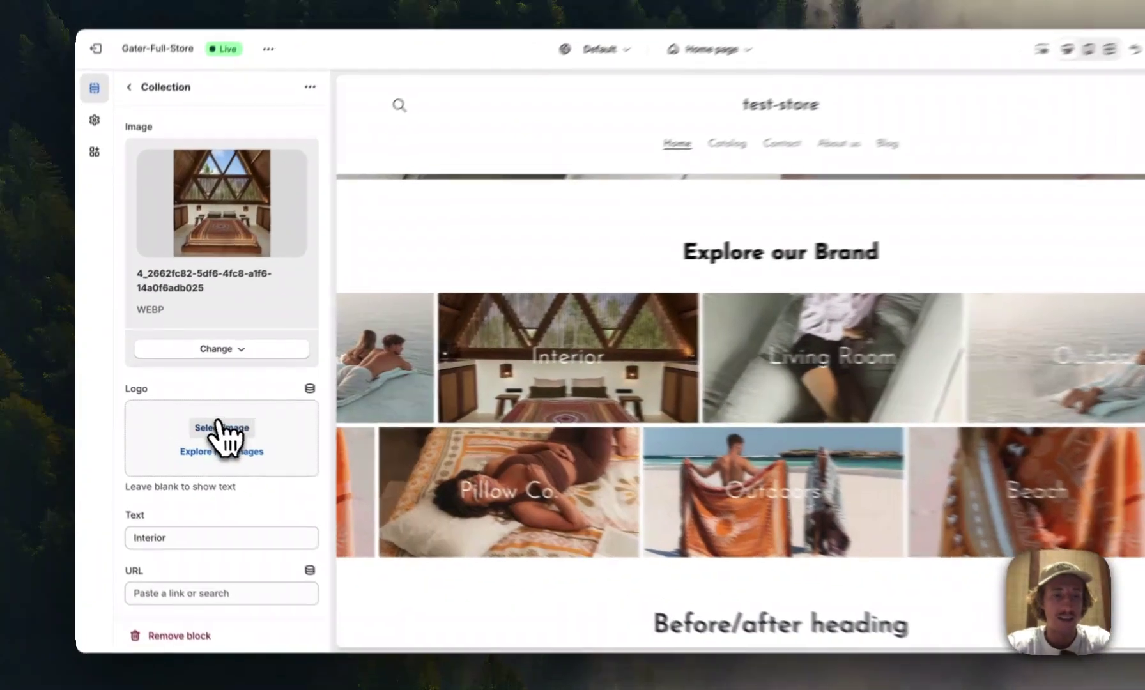
{"action": "left_click", "coordinate": [201, 419]}
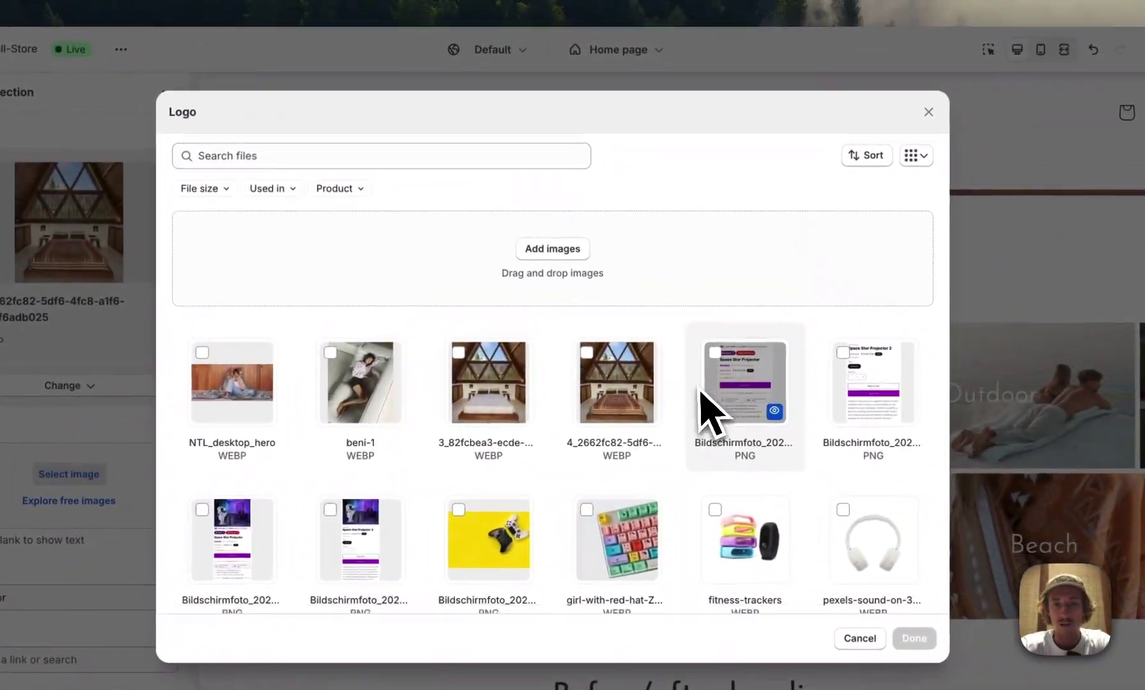
{"action": "scroll", "coordinate": [872, 374], "scroll_direction": "down", "scroll_amount": 8}
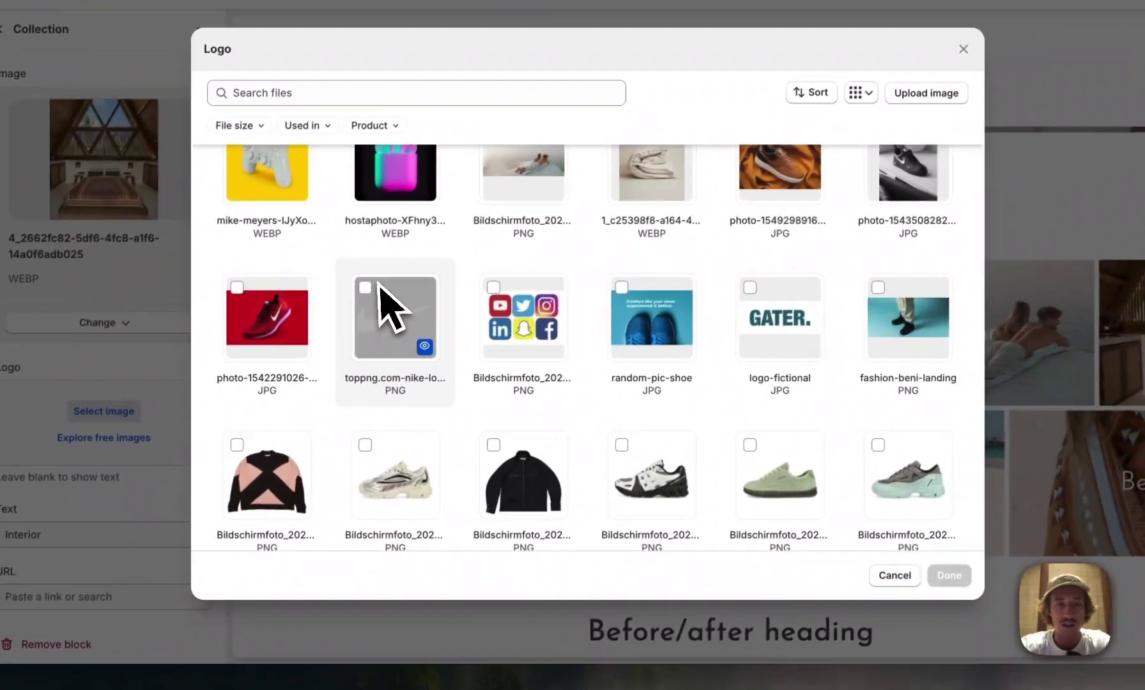
{"action": "left_click", "coordinate": [358, 381]}
{"action": "left_click", "coordinate": [912, 638]}
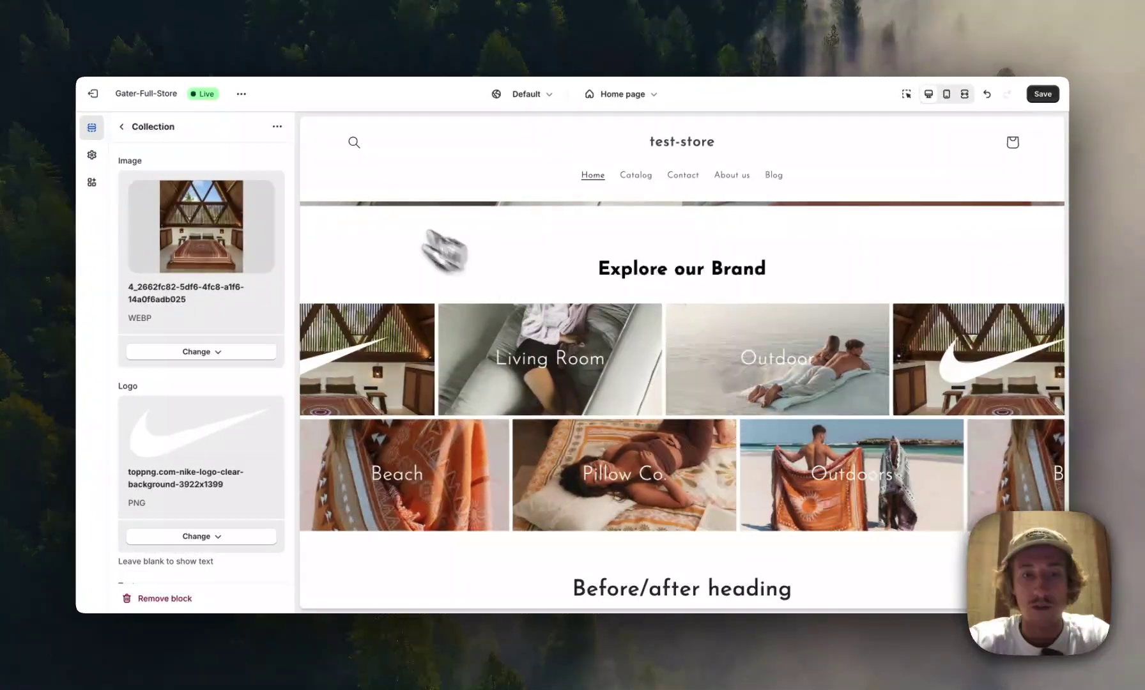
Replace the Interior label with Nike, set its URL to the Shoes collection, and save.
{"action": "scroll", "coordinate": [218, 441], "scroll_direction": "down", "scroll_amount": 3}
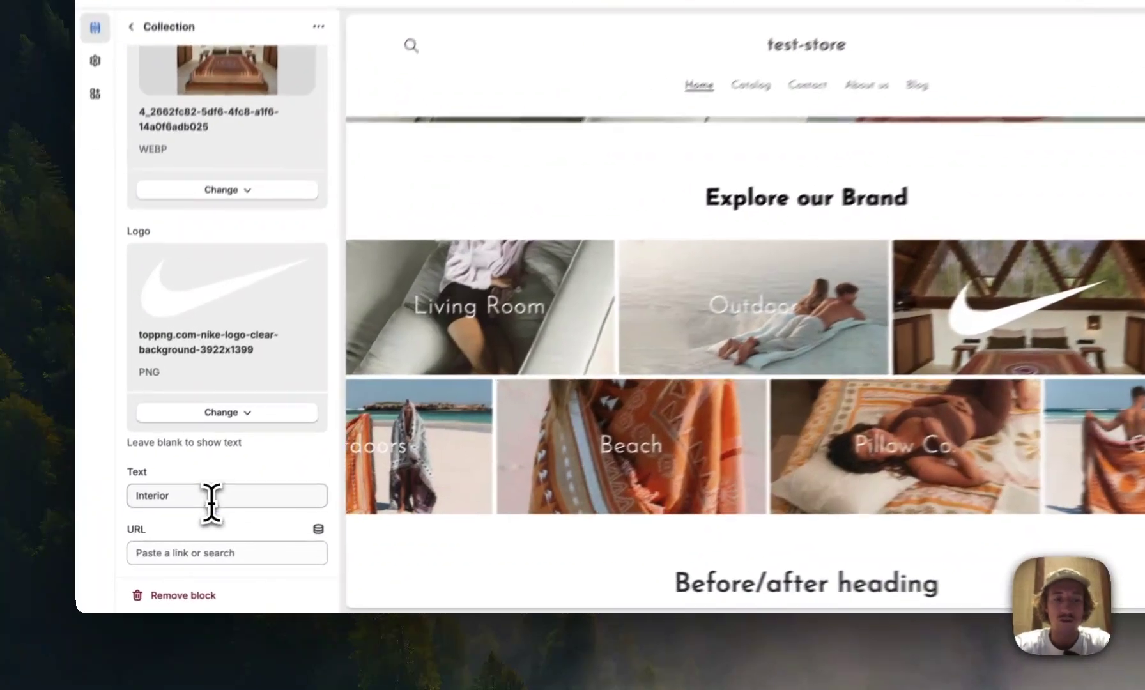
{"action": "double_click", "coordinate": [185, 517]}
{"action": "type", "text": "Nike"}
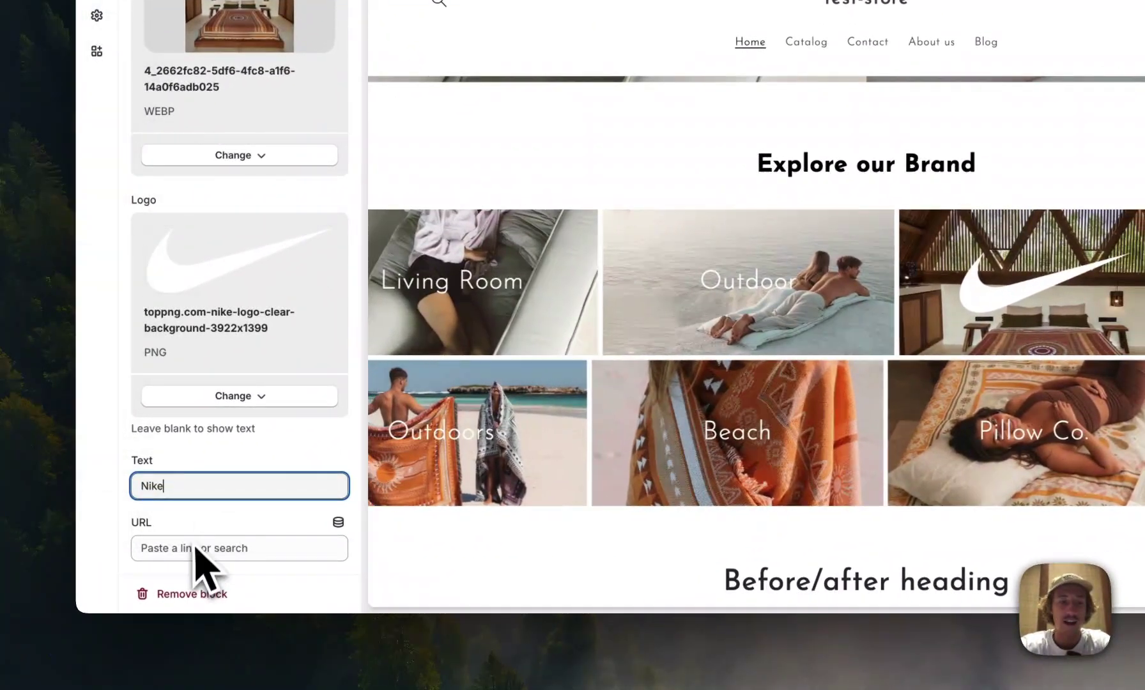
{"action": "left_click", "coordinate": [196, 551]}
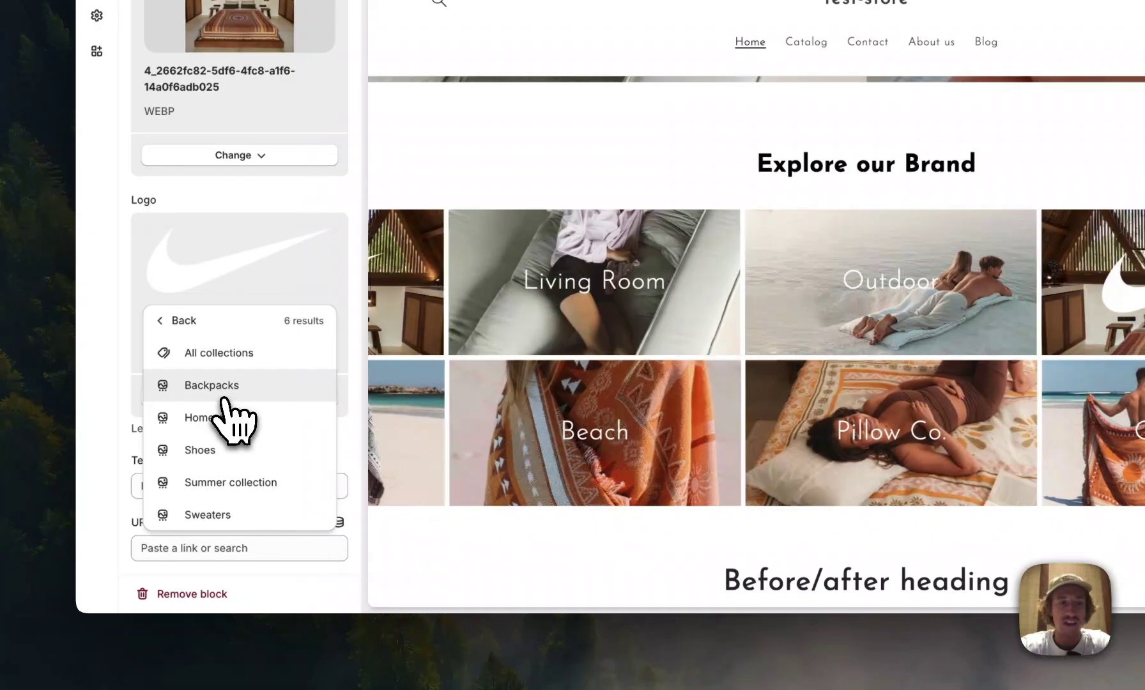
{"action": "left_click", "coordinate": [220, 451]}
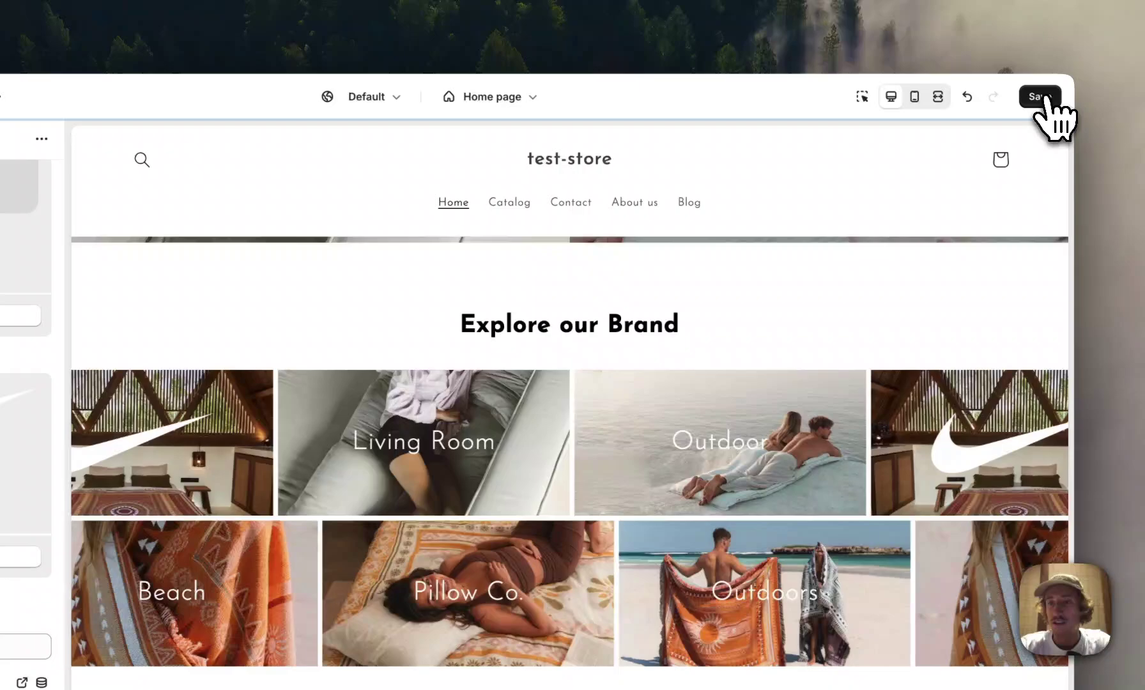
{"action": "left_click", "coordinate": [1089, 69]}
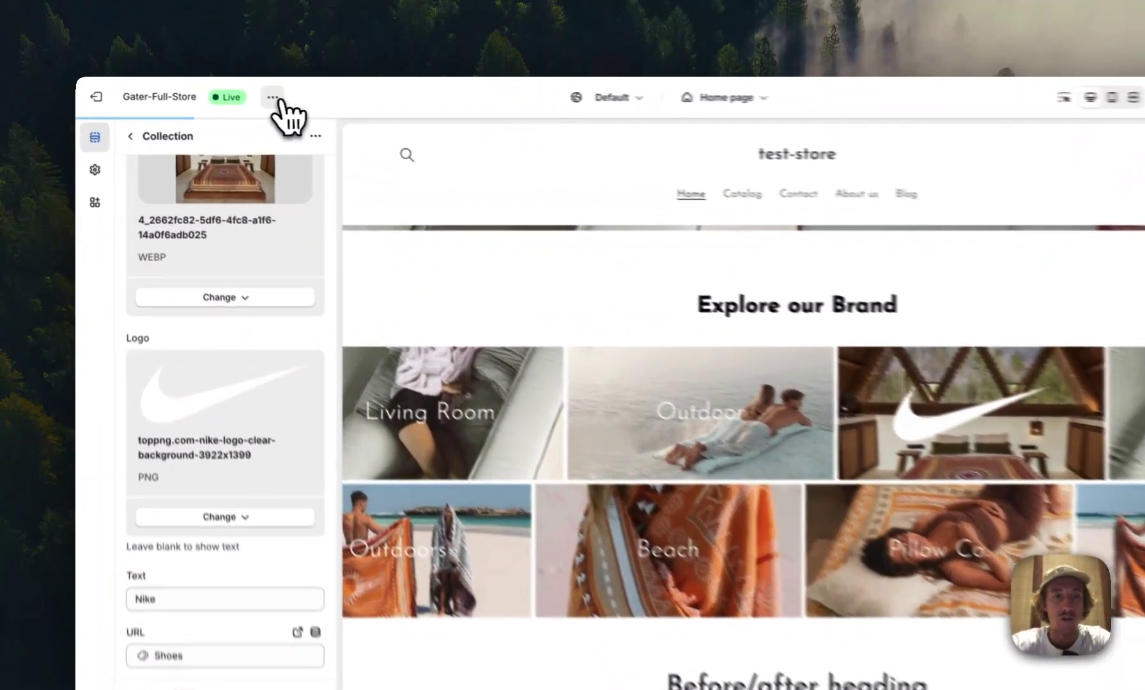
View the live storefront and scroll down to the Nike tile in the Explore our Brand carousel.
{"action": "left_click", "coordinate": [241, 94]}
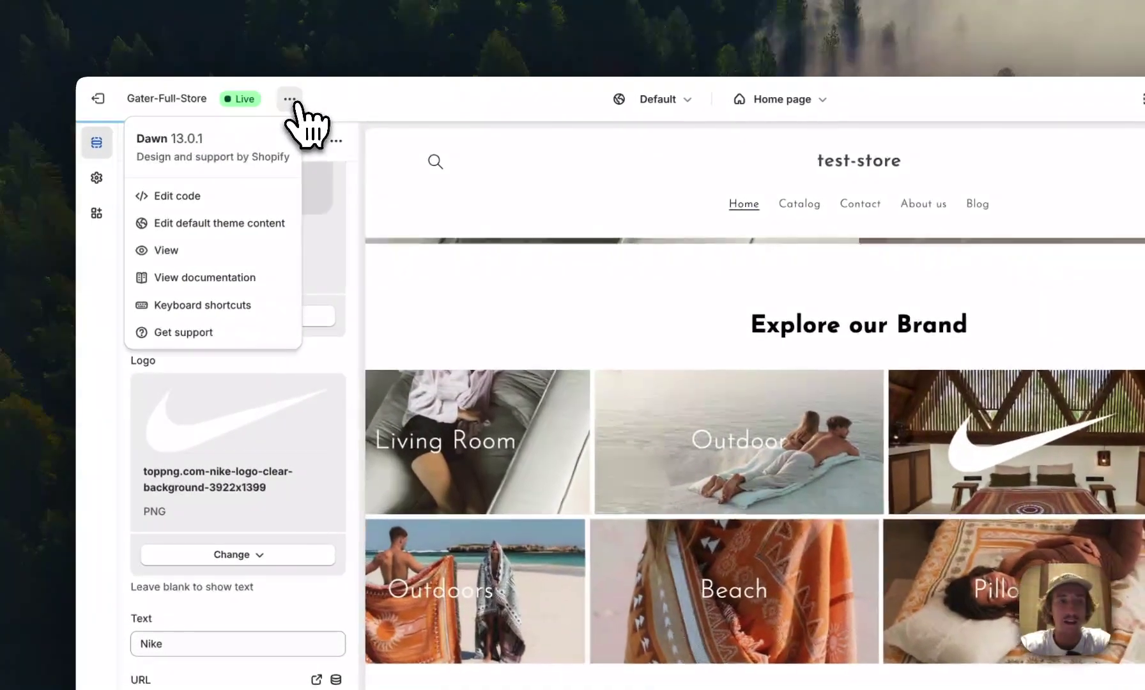
{"action": "left_click", "coordinate": [192, 256]}
{"action": "scroll", "coordinate": [588, 198], "scroll_direction": "down", "scroll_amount": 1}
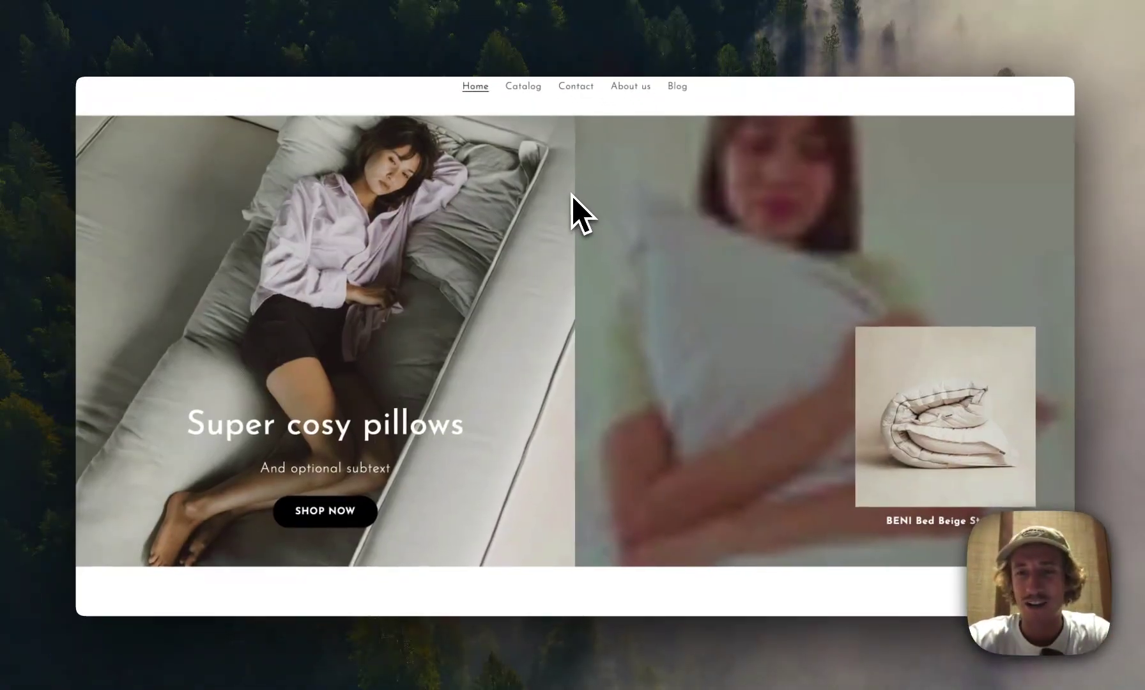
{"action": "scroll", "coordinate": [569, 196], "scroll_direction": "down", "scroll_amount": 1}
{"action": "scroll", "coordinate": [569, 196], "scroll_direction": "down", "scroll_amount": 1}
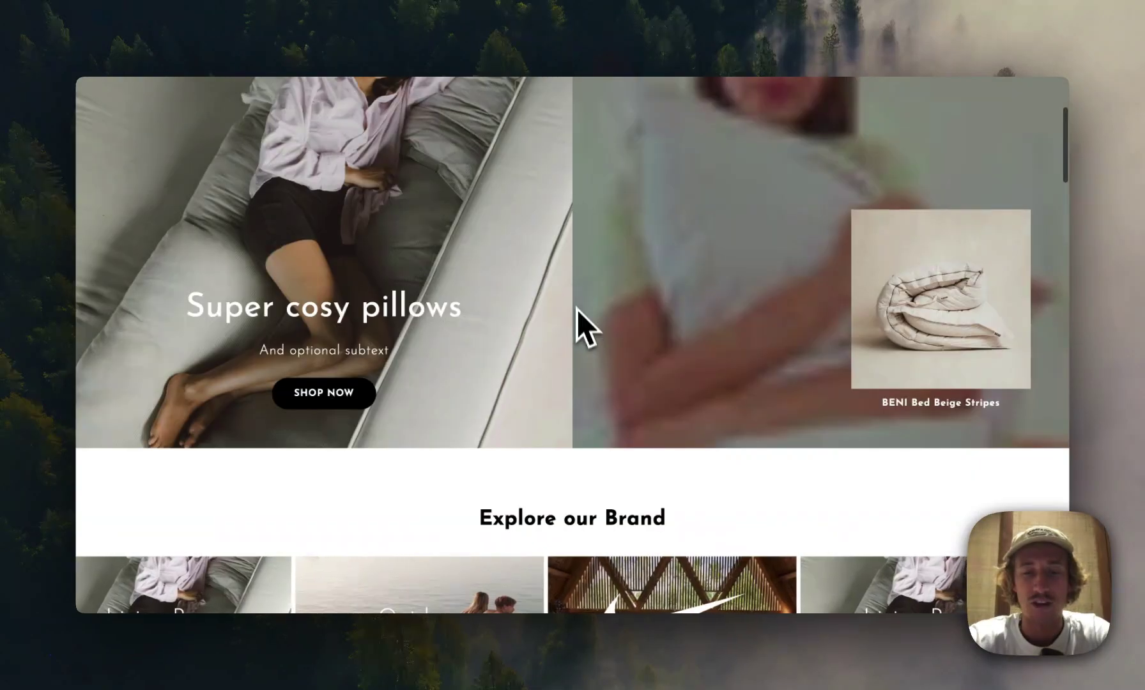
{"action": "scroll", "coordinate": [578, 317], "scroll_direction": "down", "scroll_amount": 2}
{"action": "scroll", "coordinate": [578, 317], "scroll_direction": "down", "scroll_amount": 4}
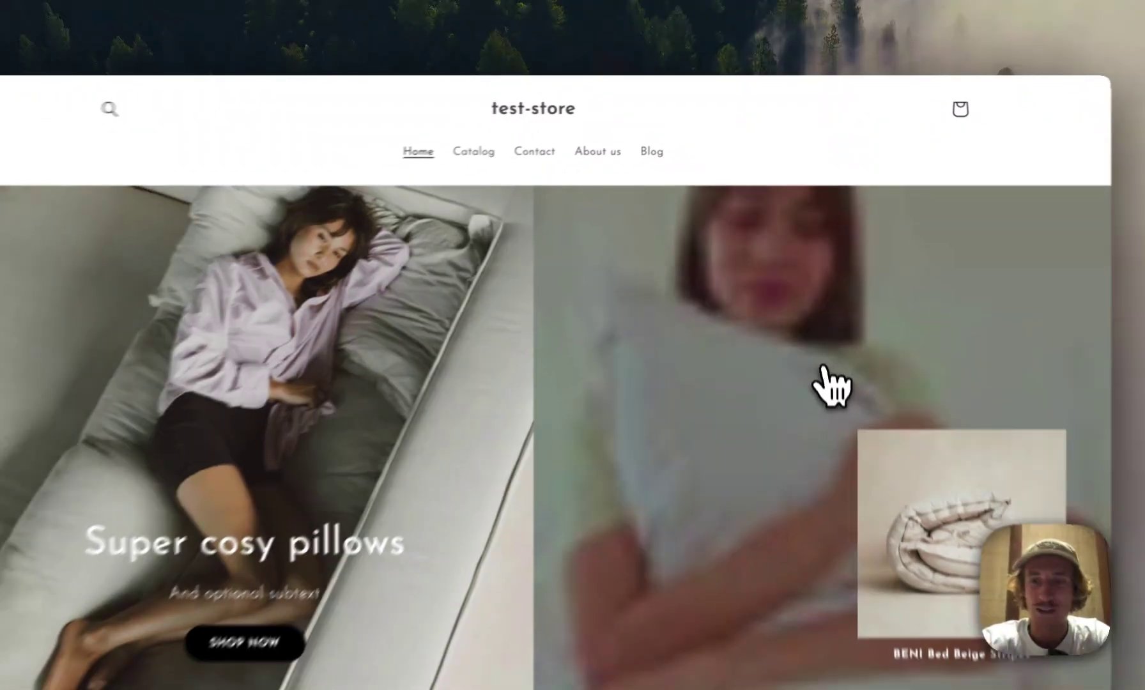
{"action": "scroll", "coordinate": [818, 340], "scroll_direction": "down", "scroll_amount": 3}
{"action": "scroll", "coordinate": [822, 333], "scroll_direction": "down", "scroll_amount": 6}
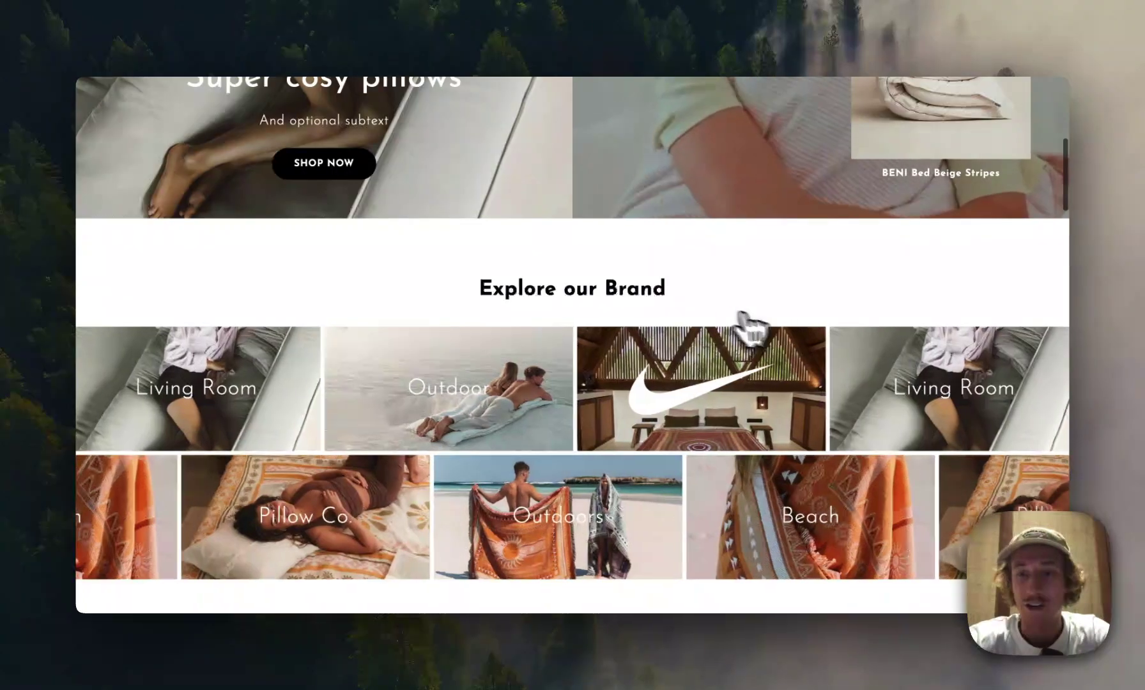